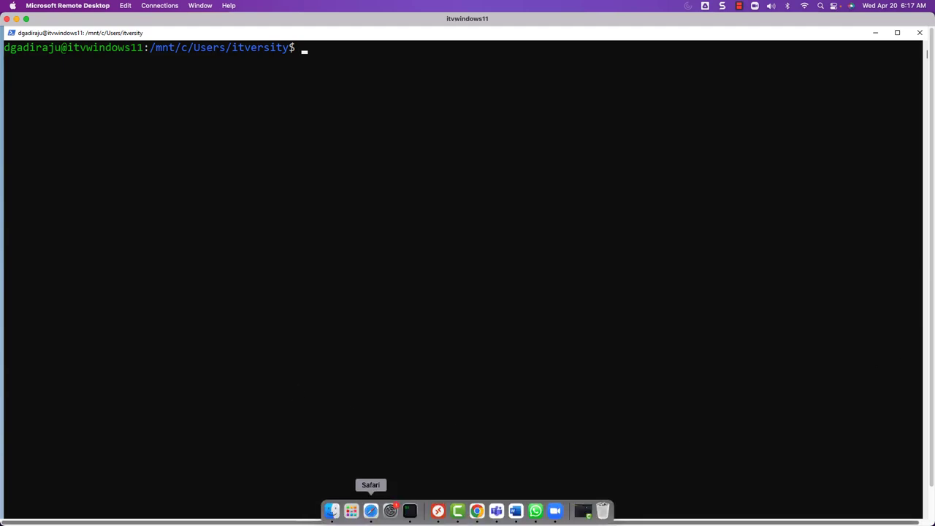
Open This PC in File Explorer and check the free space and total size of the C: and D: drives
{"action": "mouse_move", "coordinate": [501, 504]}
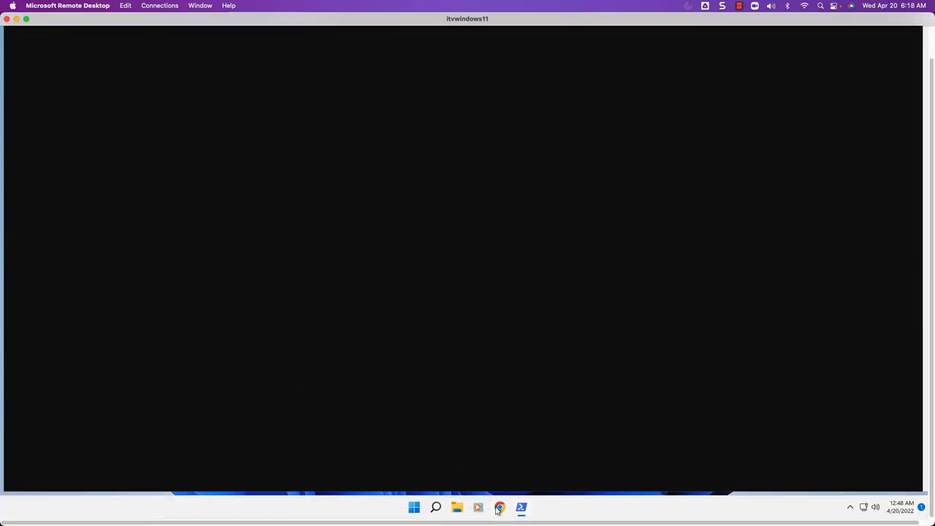
{"action": "left_click", "coordinate": [457, 509]}
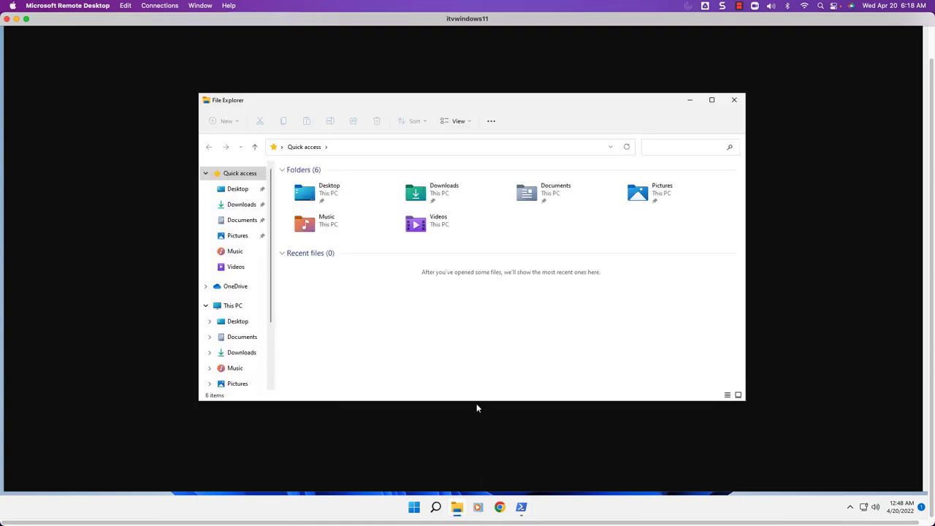
{"action": "left_click", "coordinate": [235, 307]}
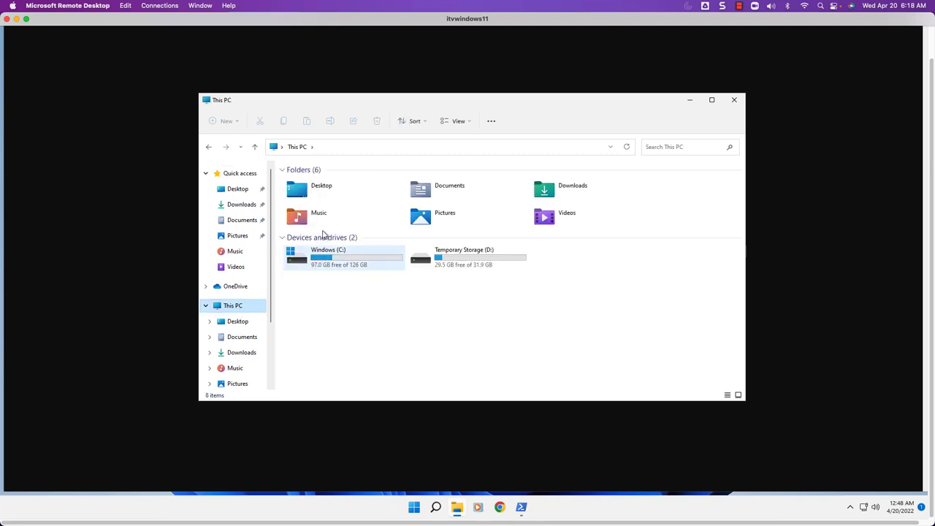
{"action": "left_click", "coordinate": [357, 270]}
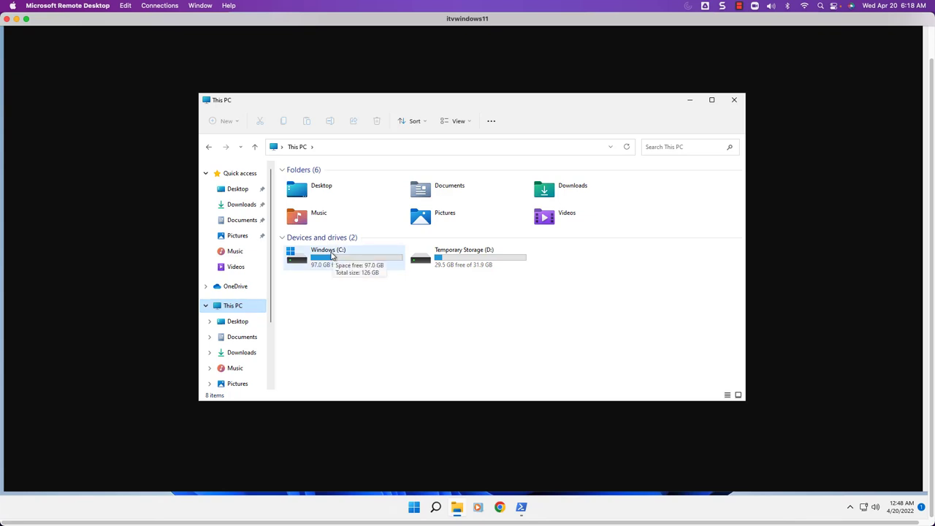
{"action": "left_click", "coordinate": [494, 255]}
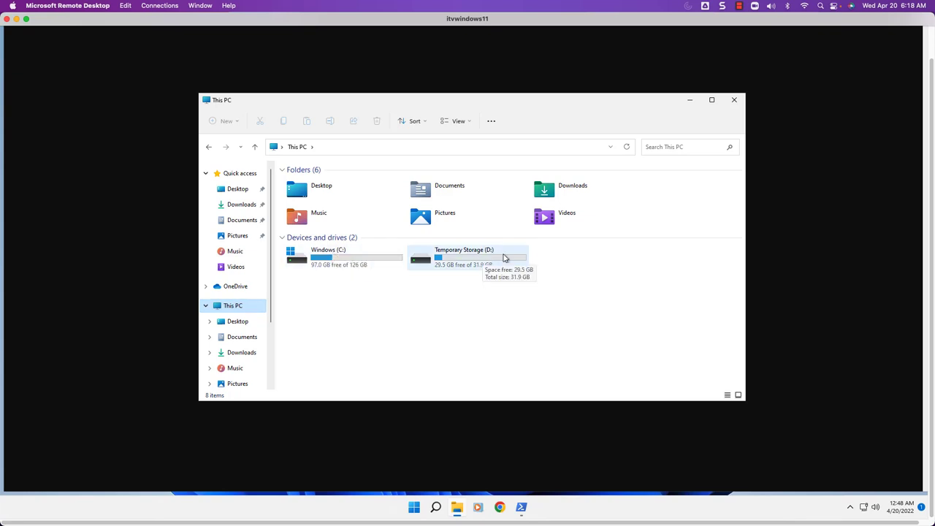
{"action": "left_click", "coordinate": [349, 262]}
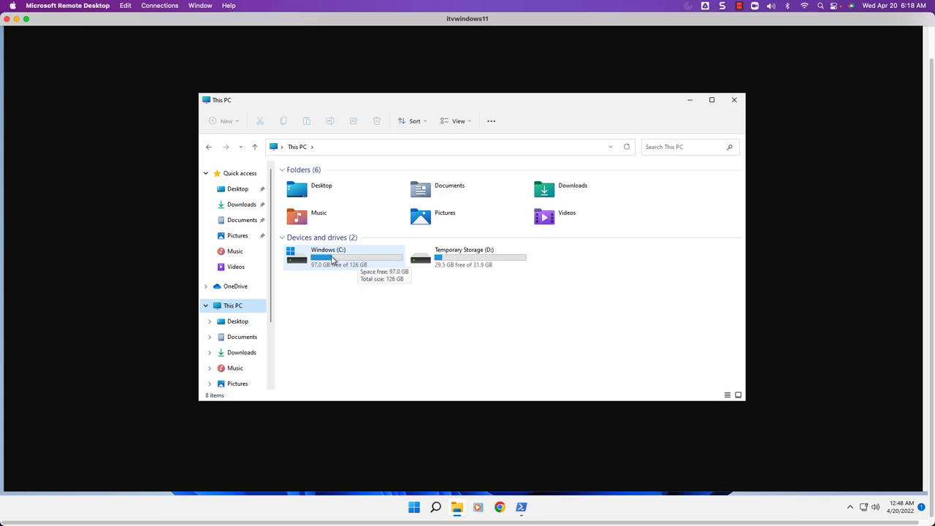
Open the properties of This PC and examine the installed RAM and processor specifications
{"action": "right_click", "coordinate": [229, 306]}
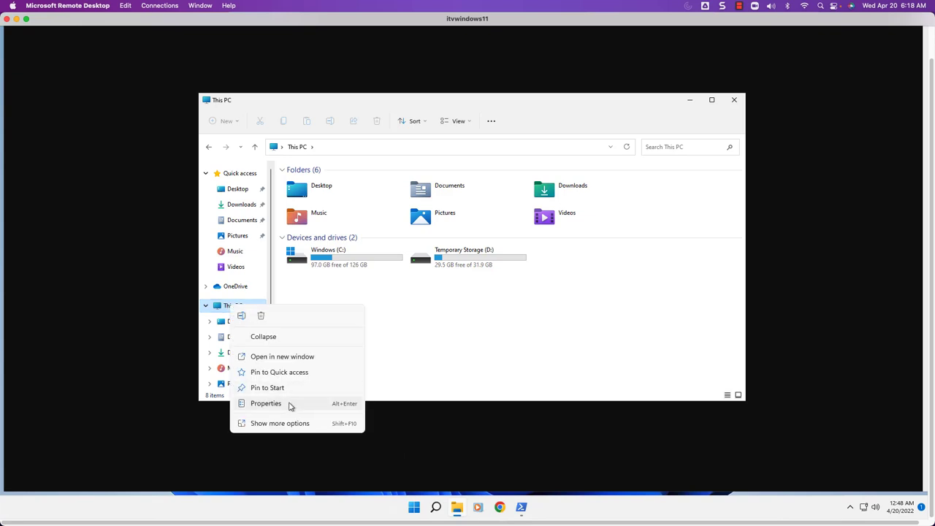
{"action": "left_click", "coordinate": [527, 358]}
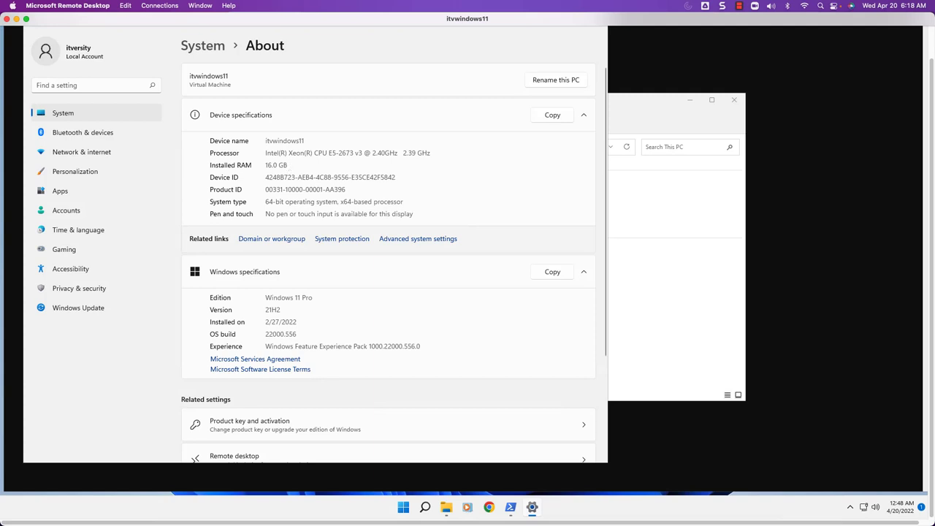
{"action": "left_click_drag", "start_coordinate": [289, 165], "coordinate": [265, 165]}
{"action": "left_click", "coordinate": [438, 151]}
{"action": "left_click_drag", "start_coordinate": [437, 151], "coordinate": [265, 155]}
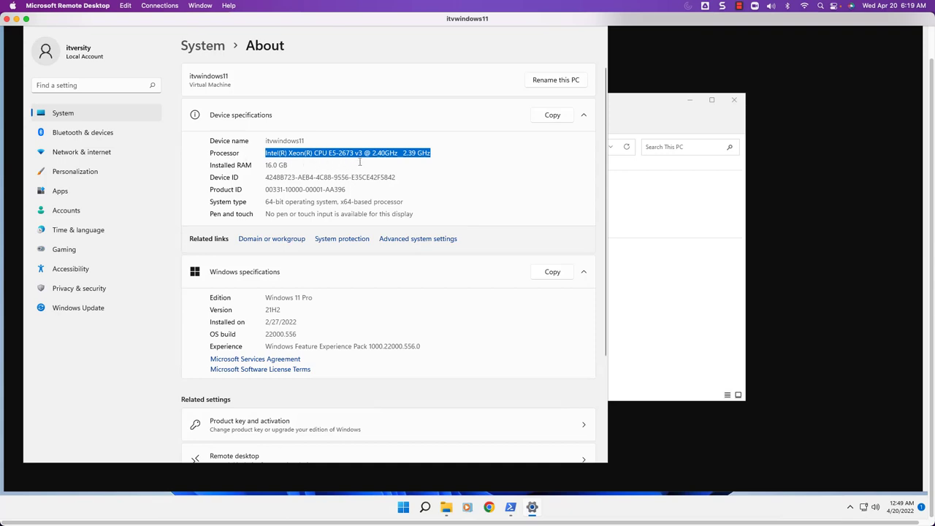
{"action": "right_click", "coordinate": [591, 510]}
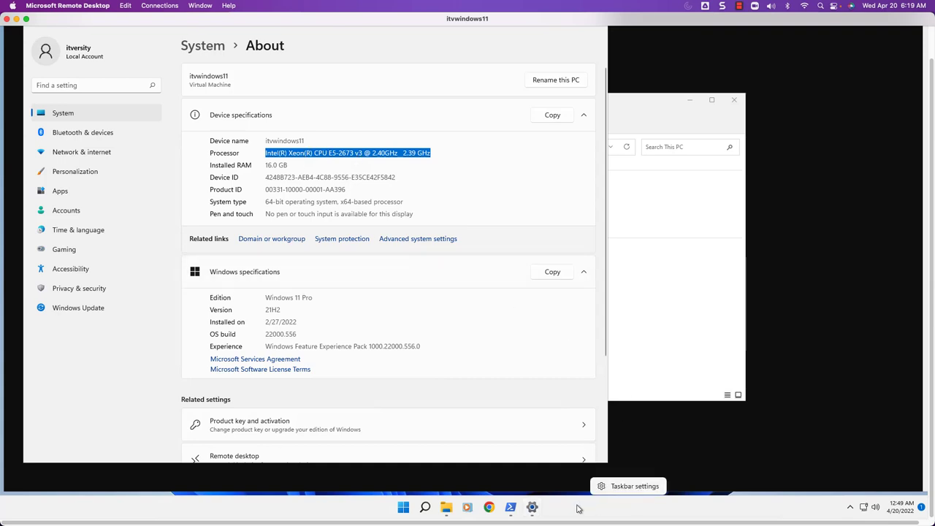
{"action": "left_click", "coordinate": [576, 507]}
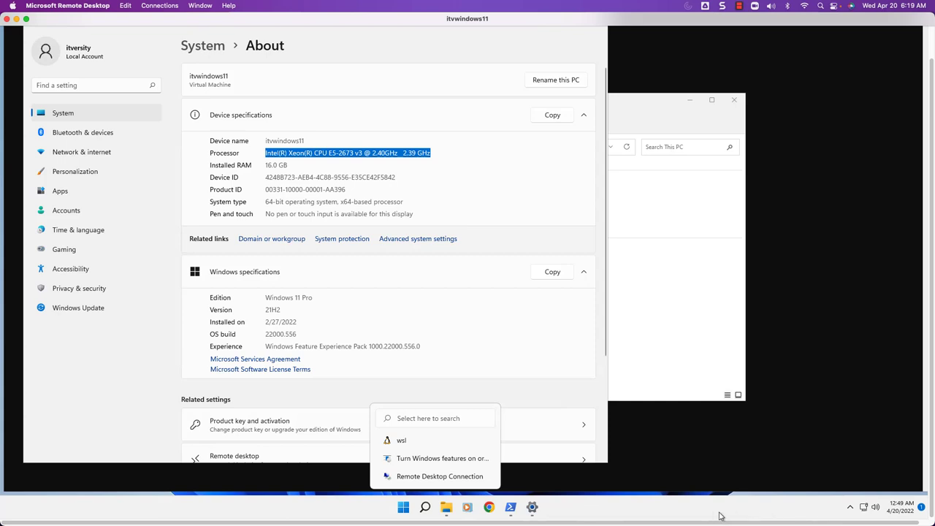
{"action": "right_click", "coordinate": [613, 512]}
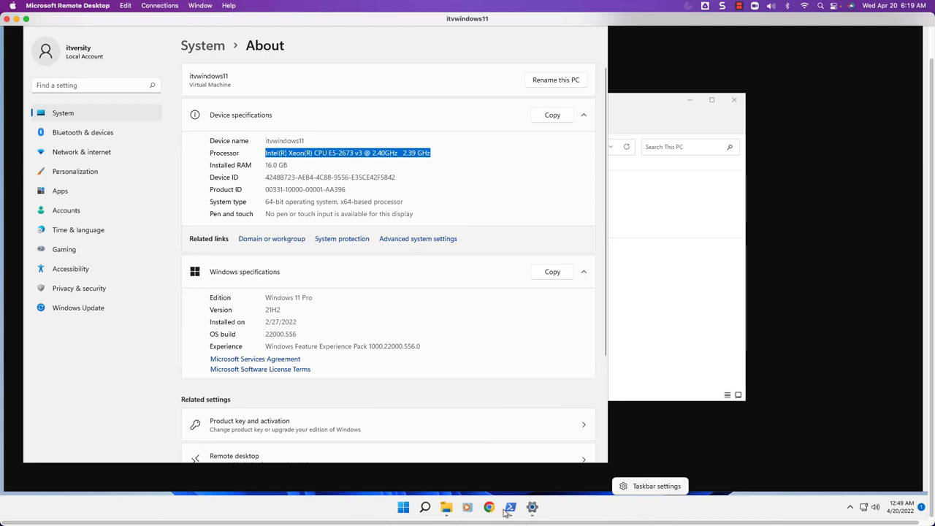
Search Windows for "task" and open Task Manager
{"action": "mouse_move", "coordinate": [427, 512]}
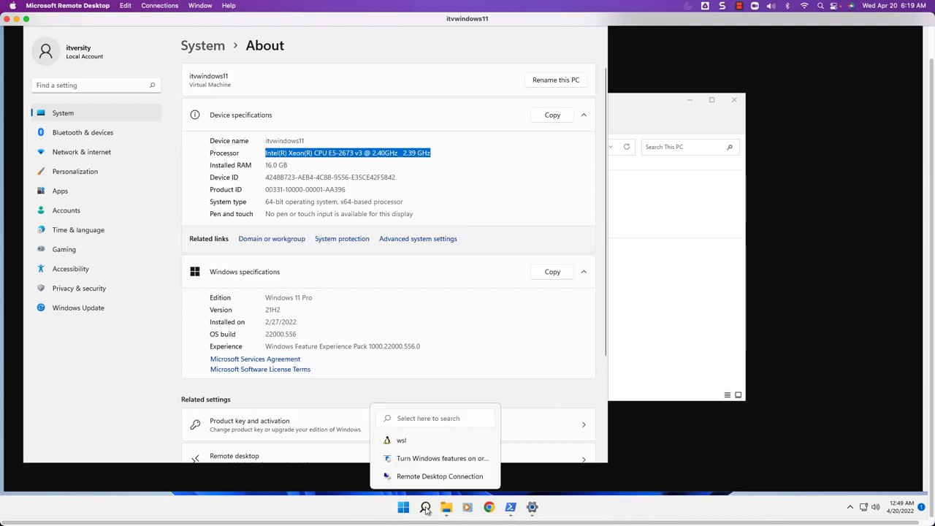
{"action": "left_click", "coordinate": [435, 420]}
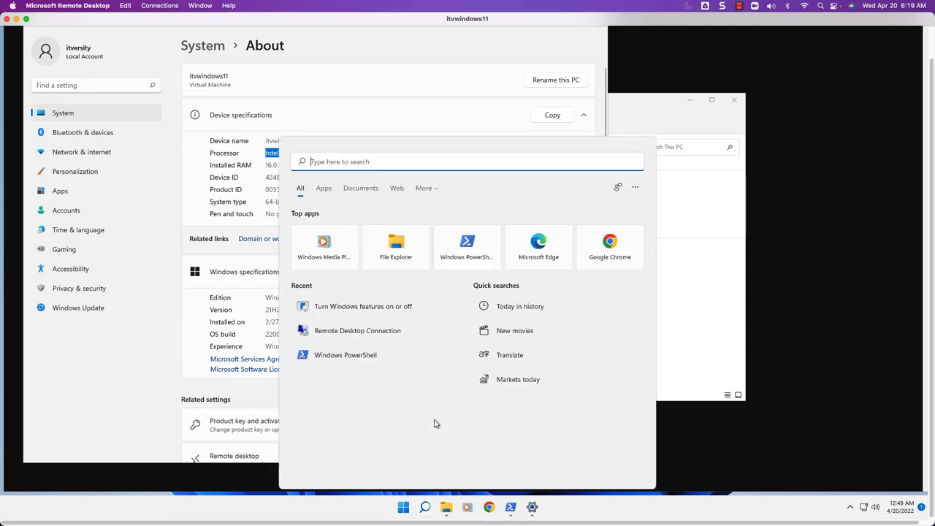
{"action": "type", "text": "ager"}
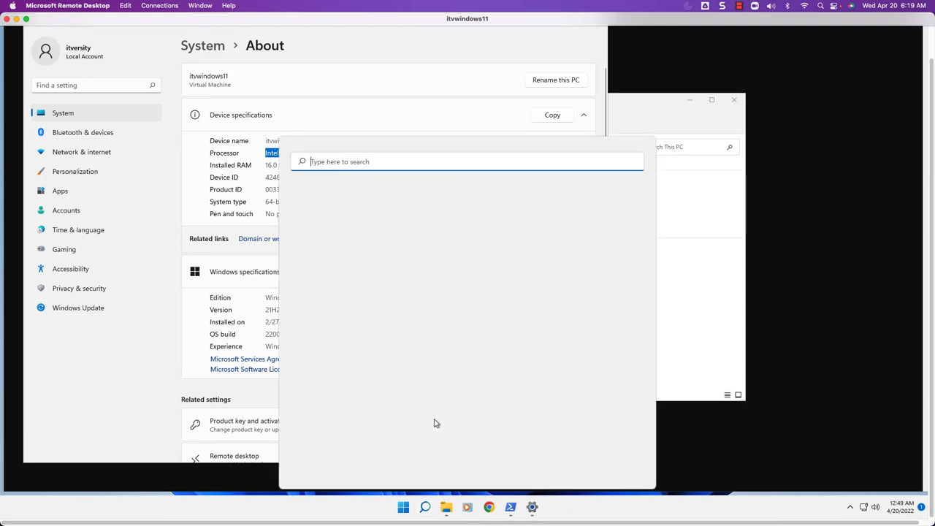
{"action": "key", "text": "BackSpace"}
{"action": "key", "text": "BackSpace"}
{"action": "key", "text": "BackSpace"}
{"action": "key", "text": "BackSpace"}
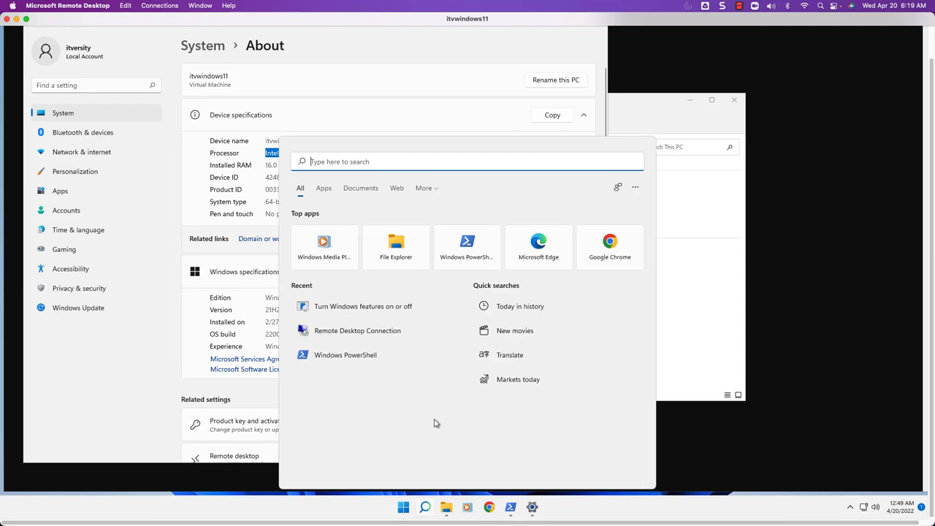
{"action": "type", "text": "task"}
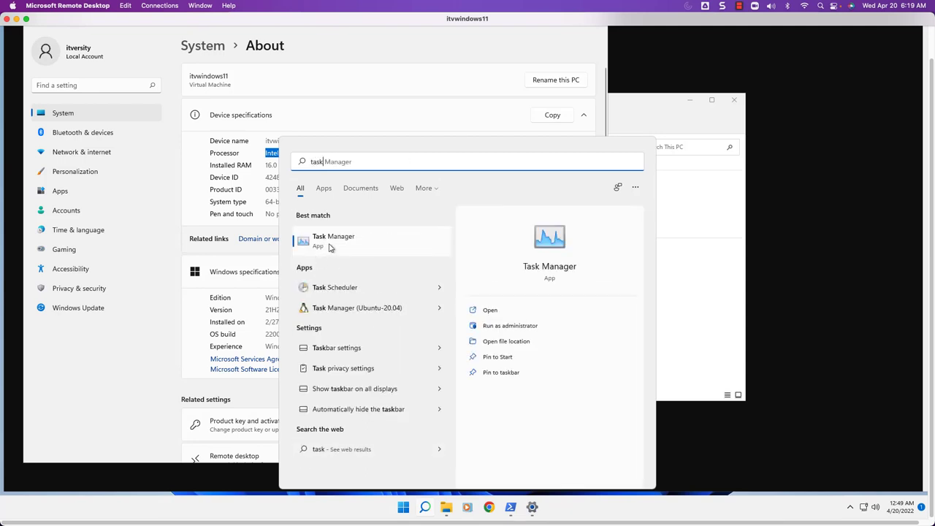
{"action": "left_click", "coordinate": [329, 248]}
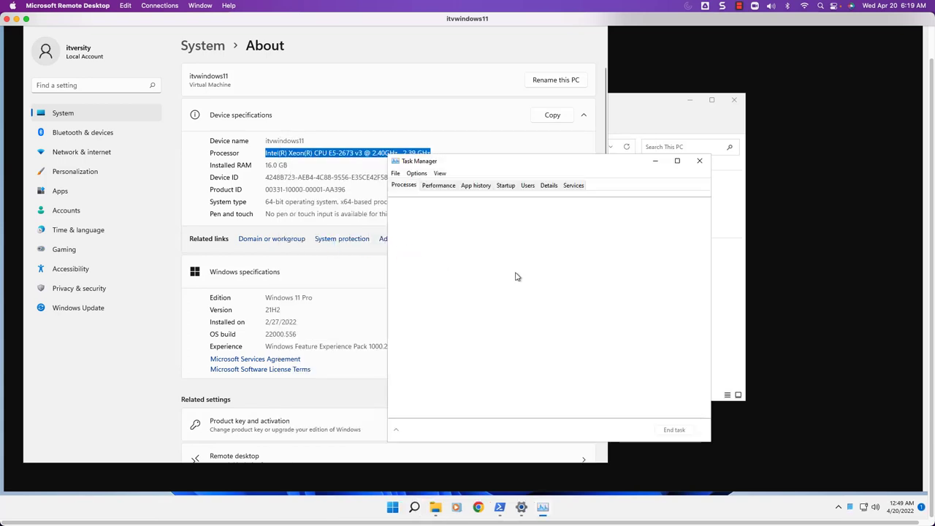
Examine the memory, CPU, Disk 0 (C:) and Disk 1 (D:) performance details in Task Manager
{"action": "left_click", "coordinate": [439, 185]}
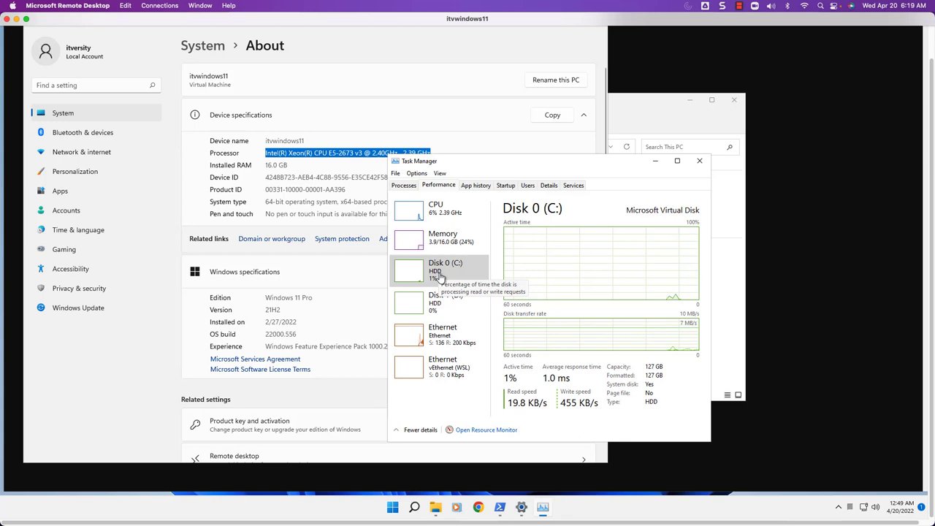
{"action": "left_click", "coordinate": [441, 249]}
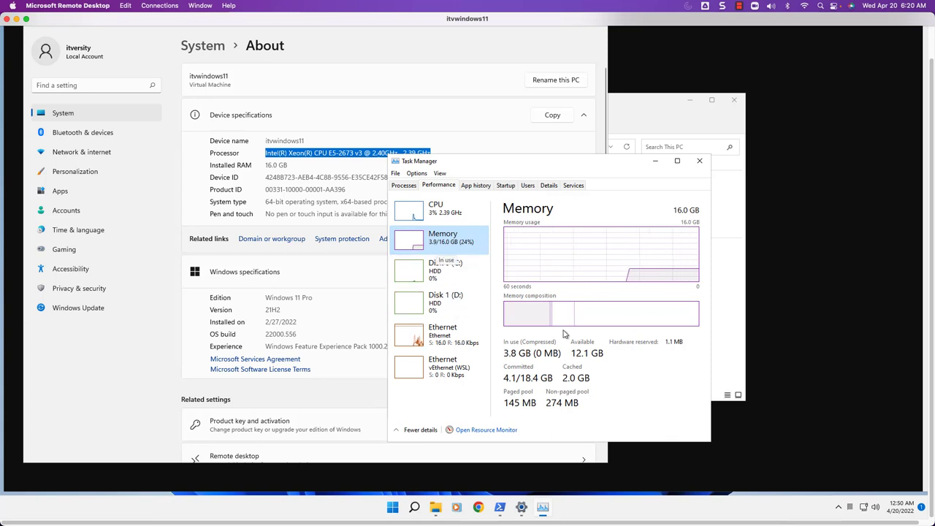
{"action": "left_click", "coordinate": [438, 208]}
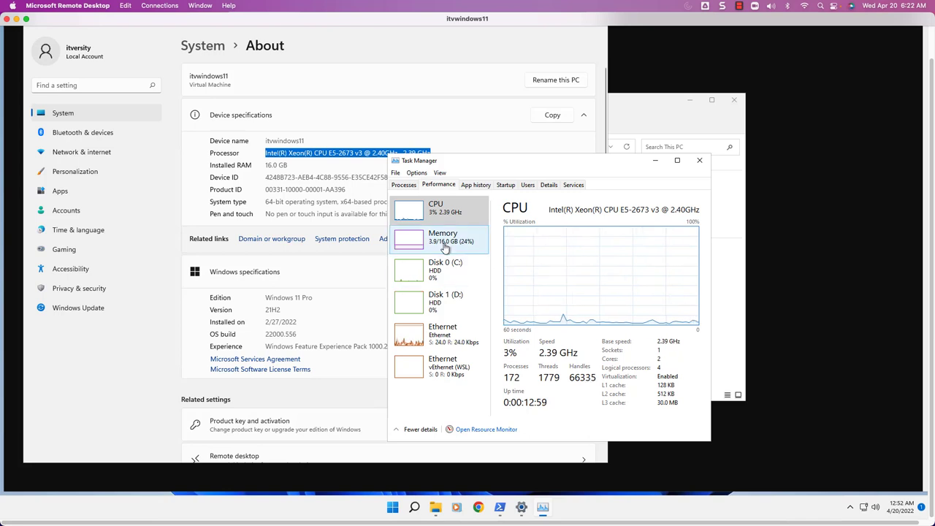
{"action": "left_click", "coordinate": [452, 269]}
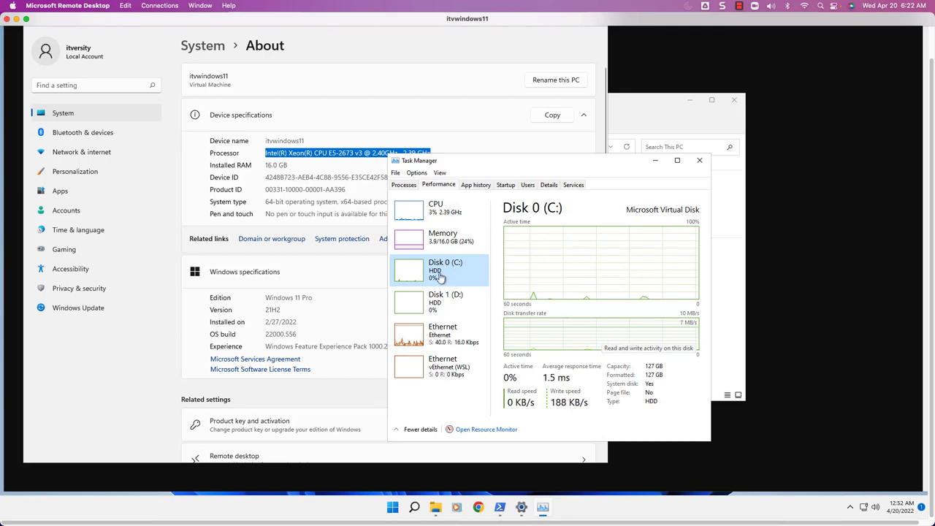
{"action": "left_click", "coordinate": [446, 301]}
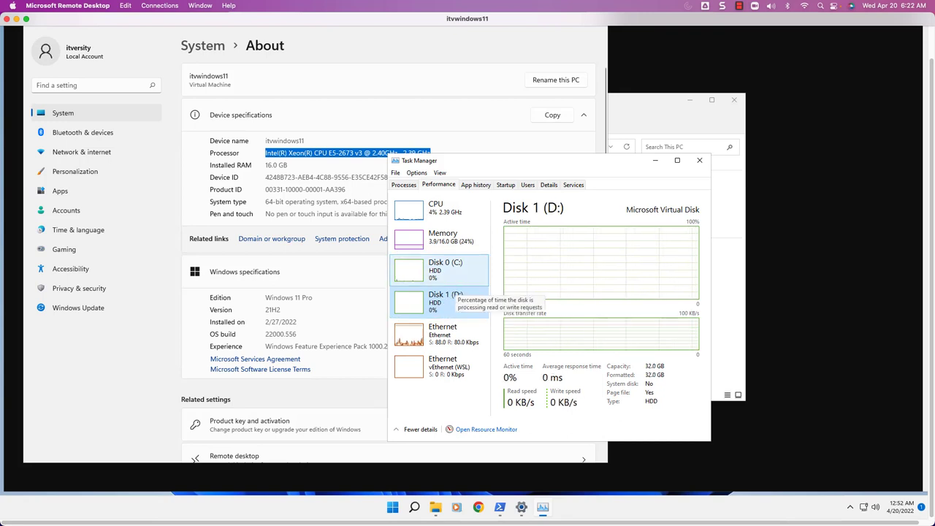
{"action": "left_click", "coordinate": [453, 276]}
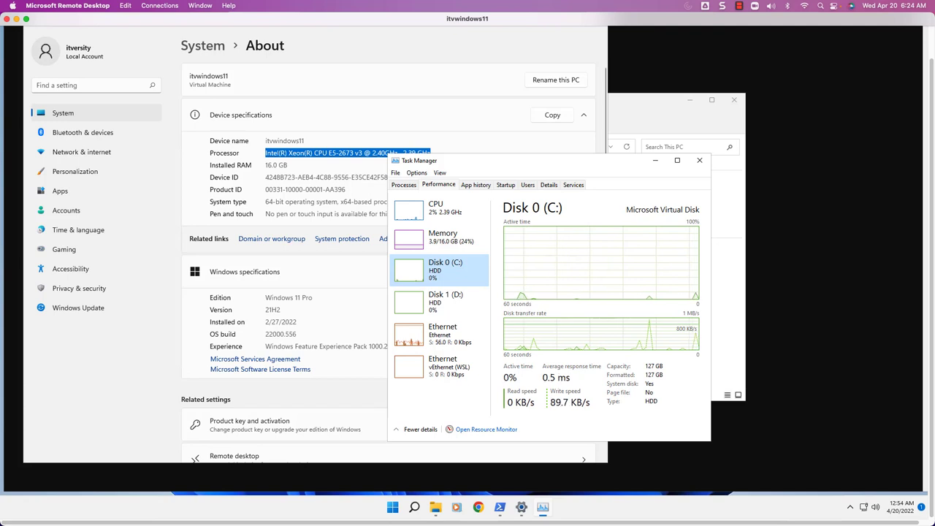
{"action": "left_click", "coordinate": [435, 215]}
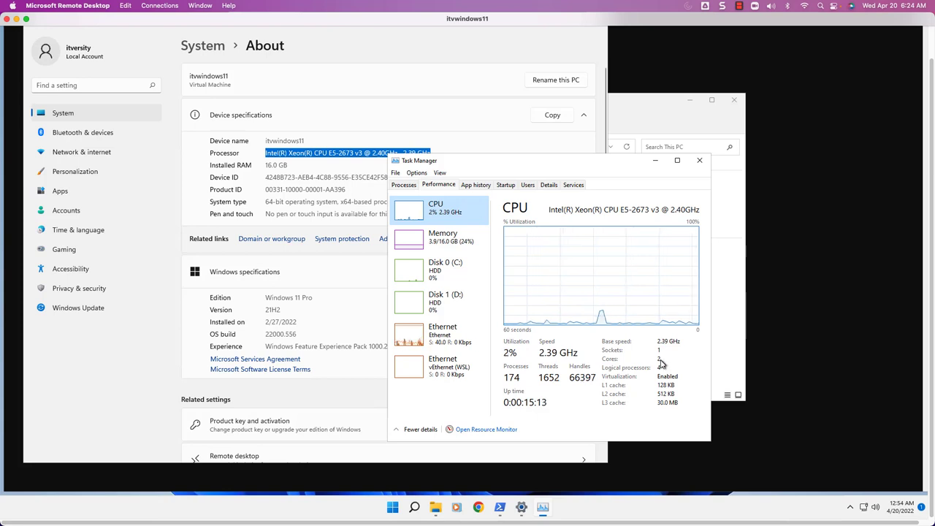
Switch to the Ubuntu terminal and run lscpu to list the processor details
{"action": "left_click", "coordinate": [835, 387]}
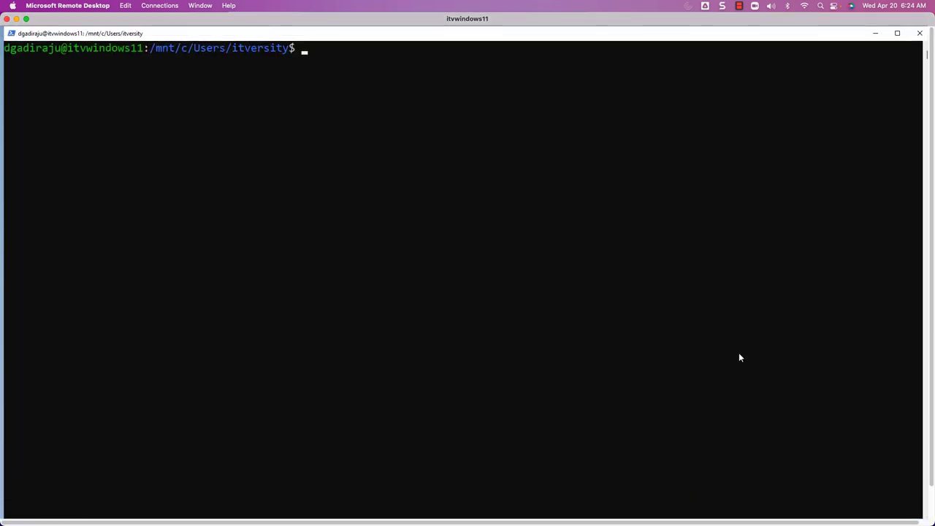
{"action": "type", "text": "lscpu"}
{"action": "key", "text": "Return"}
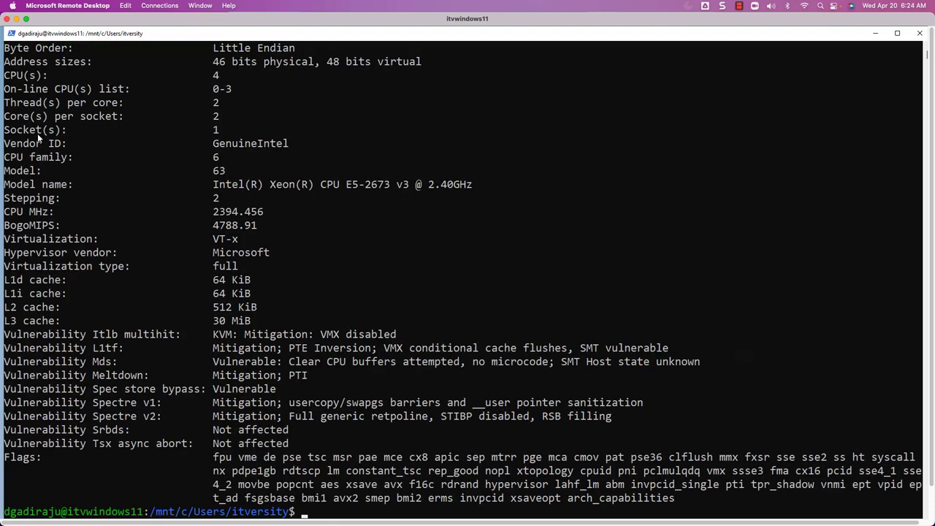
Examine the cores per socket, threads per core, CPU count and on-line CPU list in the lscpu output
{"action": "mouse_move", "coordinate": [227, 131]}
{"action": "left_mouse_down"}
{"action": "mouse_move", "coordinate": [2, 130]}
{"action": "mouse_move", "coordinate": [9, 118]}
{"action": "mouse_move", "coordinate": [224, 118]}
{"action": "left_mouse_up"}
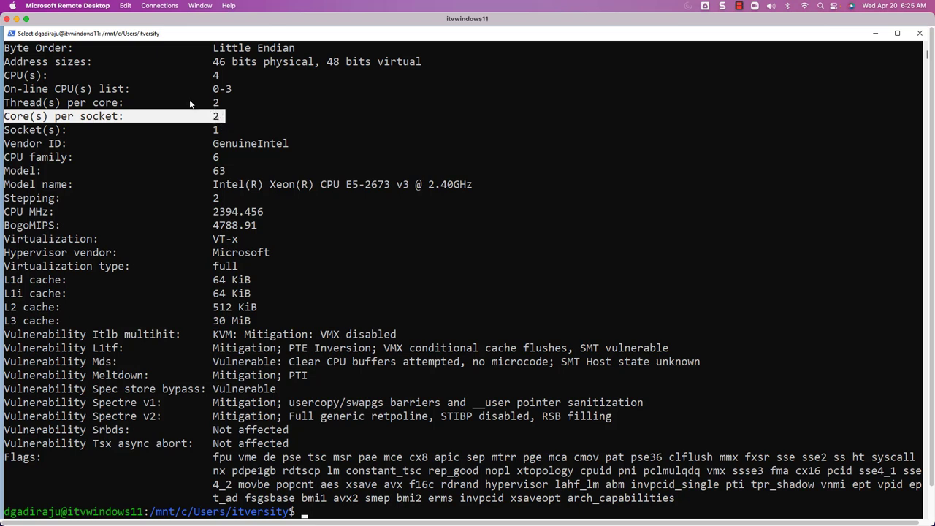
{"action": "left_click", "coordinate": [196, 103]}
{"action": "left_click_drag", "start_coordinate": [231, 103], "coordinate": [5, 110]}
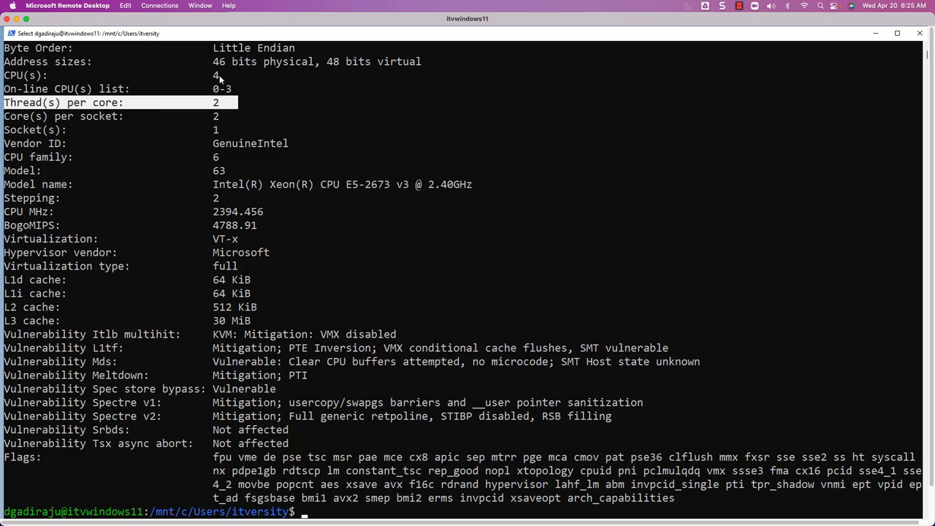
{"action": "left_click_drag", "start_coordinate": [221, 75], "coordinate": [47, 85]}
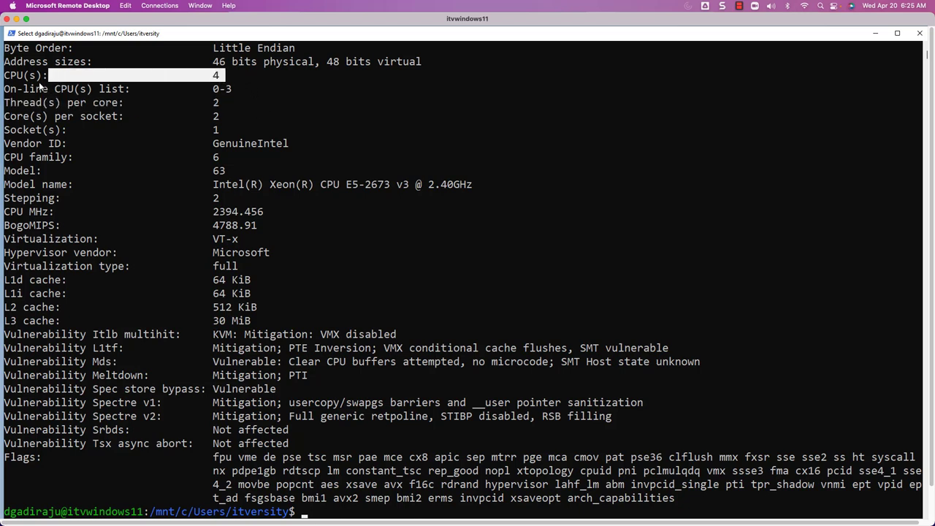
{"action": "left_click", "coordinate": [230, 86]}
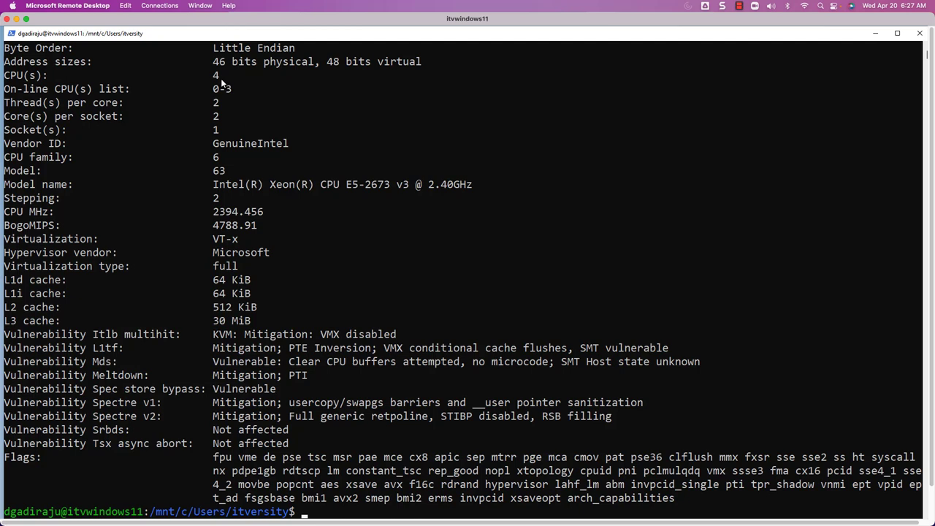
{"action": "left_click_drag", "start_coordinate": [233, 89], "coordinate": [214, 91]}
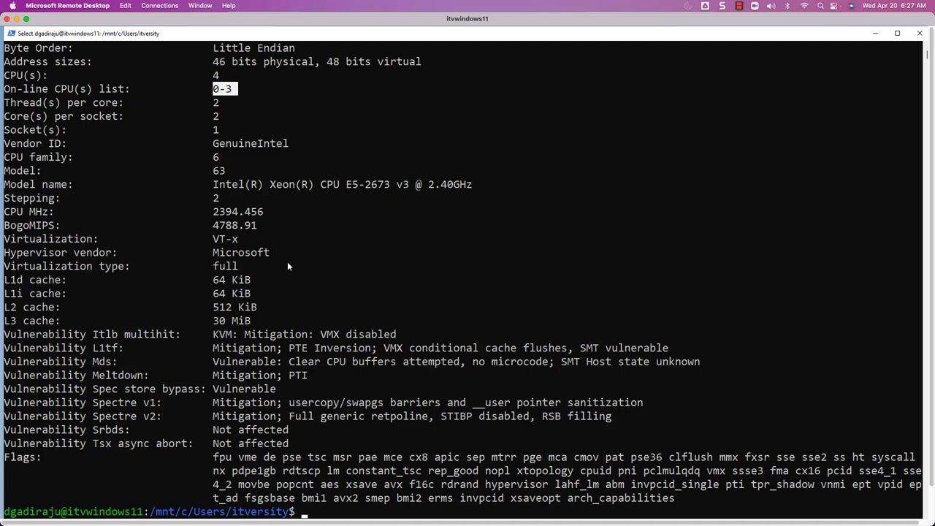
Review the L1 to L3 cache sizes, CPU MHz, socket count and cores per socket in the lscpu output
{"action": "left_click_drag", "start_coordinate": [259, 321], "coordinate": [1, 285]}
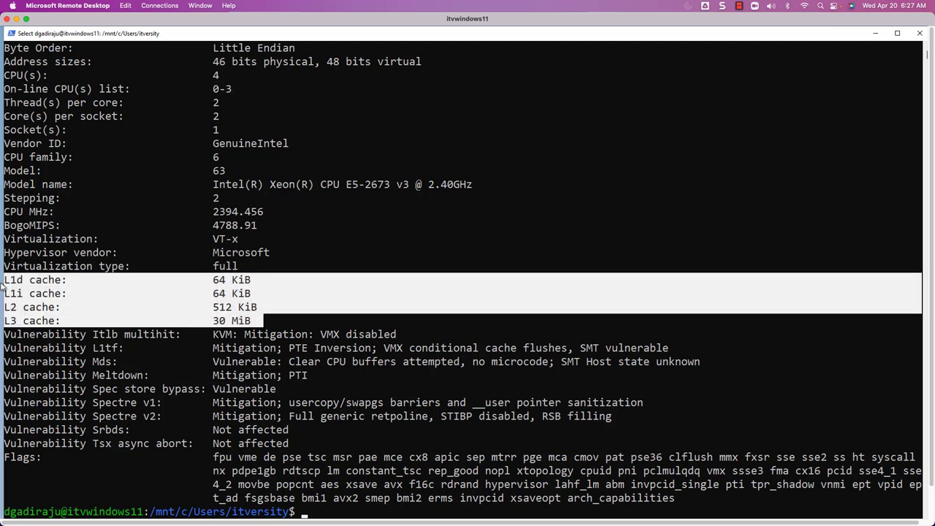
{"action": "left_click_drag", "start_coordinate": [262, 212], "coordinate": [1, 212]}
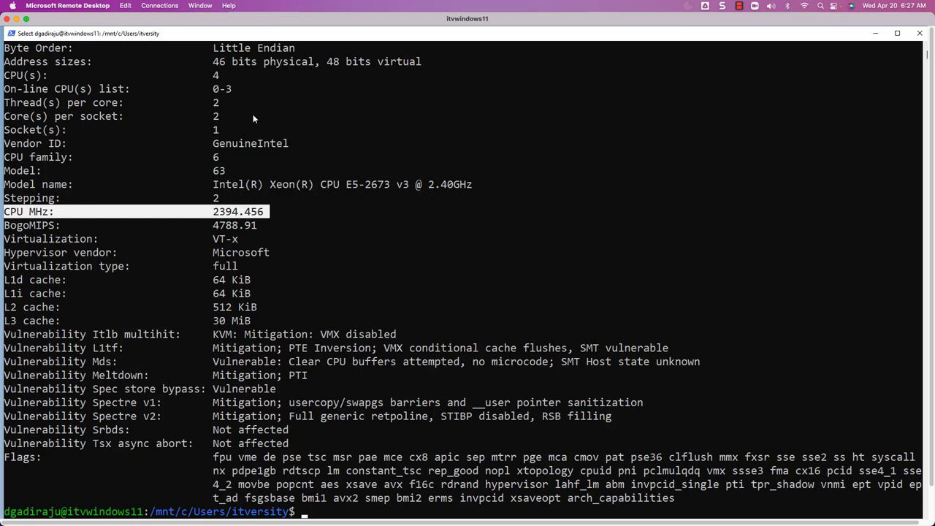
{"action": "left_click_drag", "start_coordinate": [221, 130], "coordinate": [3, 131]}
{"action": "left_click_drag", "start_coordinate": [222, 117], "coordinate": [3, 121]}
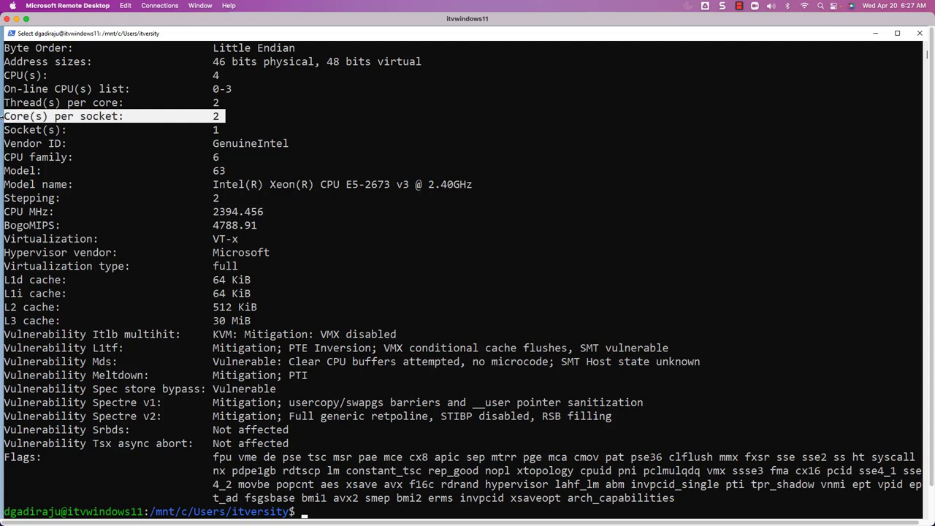